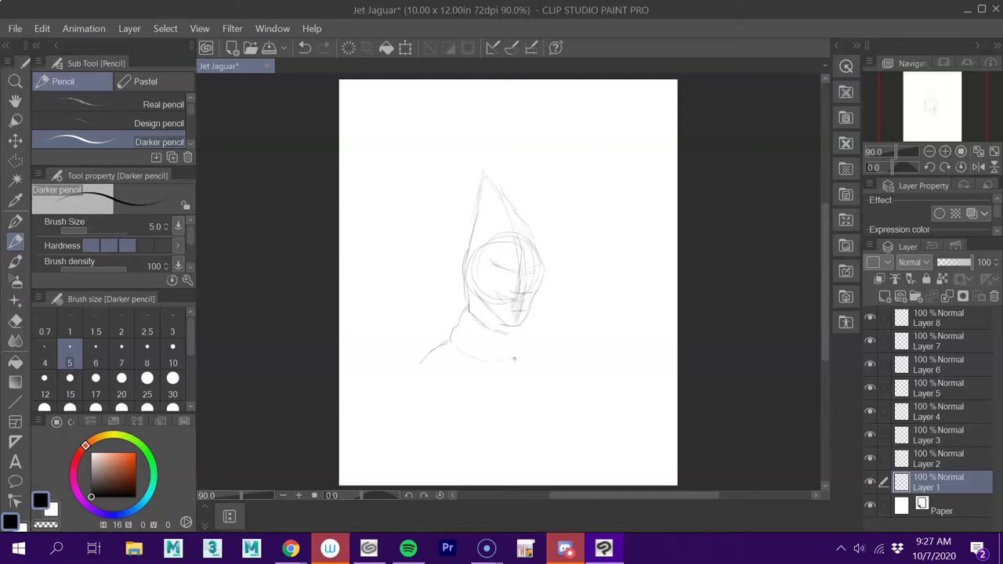
# Sketch the curved collar and the shoulder lines beneath the head
pyautogui.moveTo(451, 340); pyautogui.dragTo(506, 368)
pyautogui.click(248, 495)
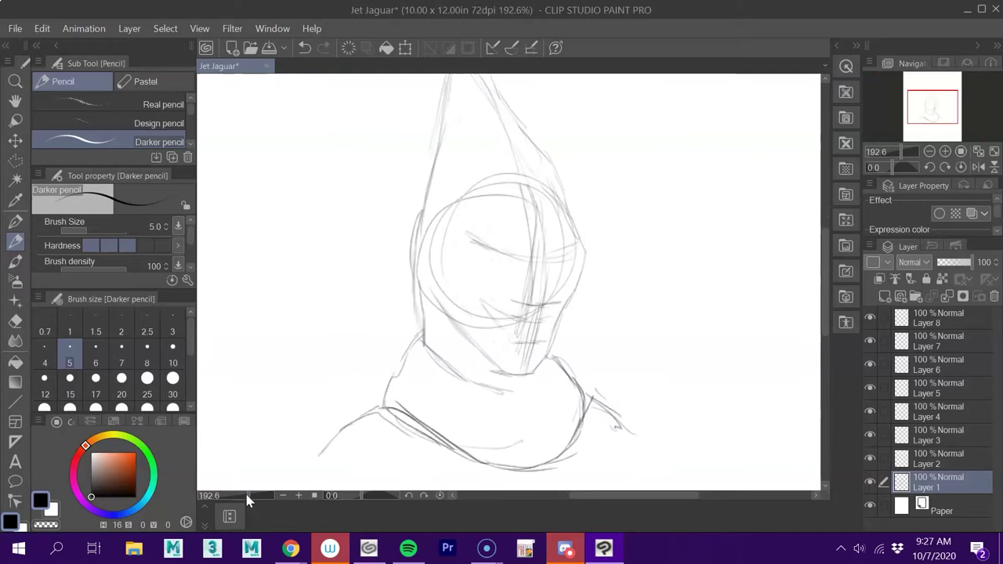
# Darken the back edge of the pointed helmet and sketch the inner ridge line running down from its tip
pyautogui.scroll(3, 413, 369)
pyautogui.moveTo(412, 278); pyautogui.dragTo(451, 170)
pyautogui.moveTo(415, 345); pyautogui.dragTo(451, 154)
pyautogui.moveTo(470, 214); pyautogui.dragTo(453, 238)
pyautogui.moveTo(427, 356); pyautogui.dragTo(446, 246)
pyautogui.moveTo(427, 354)
pyautogui.mouseDown()
pyautogui.moveTo(451, 240)
pyautogui.moveTo(469, 213)
pyautogui.mouseUp()
pyautogui.moveTo(469, 210)
pyautogui.mouseDown()
pyautogui.moveTo(475, 182)
pyautogui.moveTo(499, 227)
pyautogui.mouseUp()
pyautogui.moveTo(473, 184)
pyautogui.mouseDown()
pyautogui.moveTo(533, 314)
pyautogui.moveTo(498, 328)
pyautogui.moveTo(499, 213)
pyautogui.mouseUp()
pyautogui.moveTo(532, 275)
pyautogui.mouseDown()
pyautogui.moveTo(536, 299)
pyautogui.moveTo(518, 229)
pyautogui.mouseUp()
pyautogui.moveTo(537, 295); pyautogui.dragTo(555, 318)
pyautogui.moveTo(526, 274); pyautogui.dragTo(551, 313)
pyautogui.hotkey('ctrl', 'z')
pyautogui.hotkey('ctrl', 'z')
pyautogui.hotkey('ctrl', 'z')
pyautogui.hotkey('ctrl', 'z')
pyautogui.hotkey('ctrl', 'z')
# Sketch the helmet's front edge from the tip to the forehead and the short curve above the far brow
pyautogui.moveTo(461, 170); pyautogui.dragTo(522, 297)
pyautogui.moveTo(459, 174); pyautogui.dragTo(531, 315)
pyautogui.moveTo(476, 191); pyautogui.dragTo(530, 310)
pyautogui.moveTo(476, 187)
pyautogui.mouseDown()
pyautogui.moveTo(520, 261)
pyautogui.moveTo(529, 317)
pyautogui.moveTo(492, 329)
pyautogui.mouseUp()
pyautogui.hotkey('ctrl', 'z')
pyautogui.hotkey('ctrl', 'z')
pyautogui.hotkey('ctrl', 'z')
pyautogui.moveTo(528, 301)
pyautogui.mouseDown()
pyautogui.moveTo(494, 329)
pyautogui.moveTo(574, 335)
pyautogui.moveTo(540, 318)
pyautogui.mouseUp()
pyautogui.moveTo(533, 309); pyautogui.dragTo(571, 336)
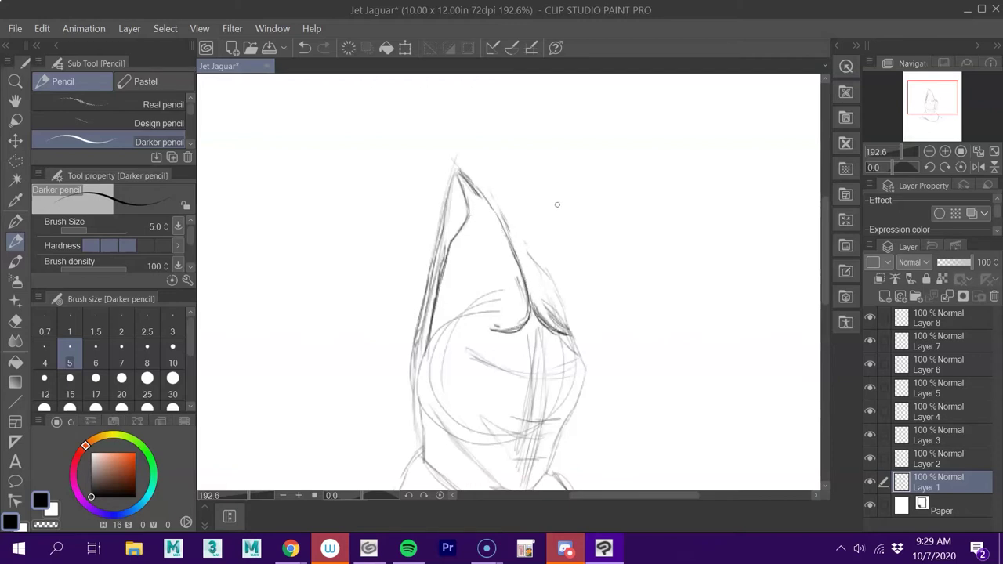
# Sketch and shade the far-side fin, and refine the helmet's front edge and the forehead curve
pyautogui.moveTo(552, 295); pyautogui.dragTo(570, 334)
pyautogui.moveTo(533, 276); pyautogui.dragTo(564, 312)
pyautogui.moveTo(520, 246)
pyautogui.mouseDown()
pyautogui.moveTo(558, 301)
pyautogui.moveTo(531, 272)
pyautogui.moveTo(563, 332)
pyautogui.mouseUp()
pyautogui.moveTo(511, 307); pyautogui.dragTo(501, 333)
pyautogui.moveTo(460, 171)
pyautogui.mouseDown()
pyautogui.moveTo(531, 270)
pyautogui.moveTo(543, 304)
pyautogui.mouseUp()
pyautogui.moveTo(548, 319); pyautogui.dragTo(577, 353)
pyautogui.moveTo(509, 228)
pyautogui.mouseDown()
pyautogui.moveTo(561, 341)
pyautogui.moveTo(535, 302)
pyautogui.moveTo(491, 339)
pyautogui.mouseUp()
pyautogui.moveTo(577, 354)
pyautogui.mouseDown()
pyautogui.moveTo(540, 286)
pyautogui.moveTo(570, 344)
pyautogui.mouseUp()
pyautogui.moveTo(540, 282)
pyautogui.mouseDown()
pyautogui.moveTo(554, 329)
pyautogui.moveTo(569, 341)
pyautogui.mouseUp()
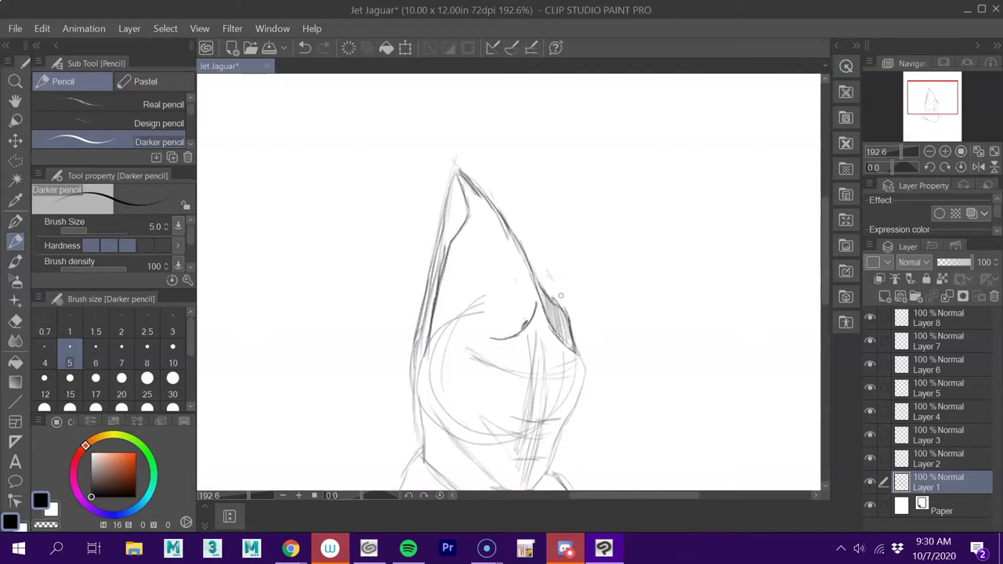
# Extend the forehead curve, sketch and shade the slanted near eye, and draw the nose
pyautogui.moveTo(827, 231); pyautogui.dragTo(826, 264)
pyautogui.moveTo(499, 225)
pyautogui.mouseDown()
pyautogui.moveTo(462, 196)
pyautogui.moveTo(484, 249)
pyautogui.mouseUp()
pyautogui.moveTo(451, 217); pyautogui.dragTo(537, 262)
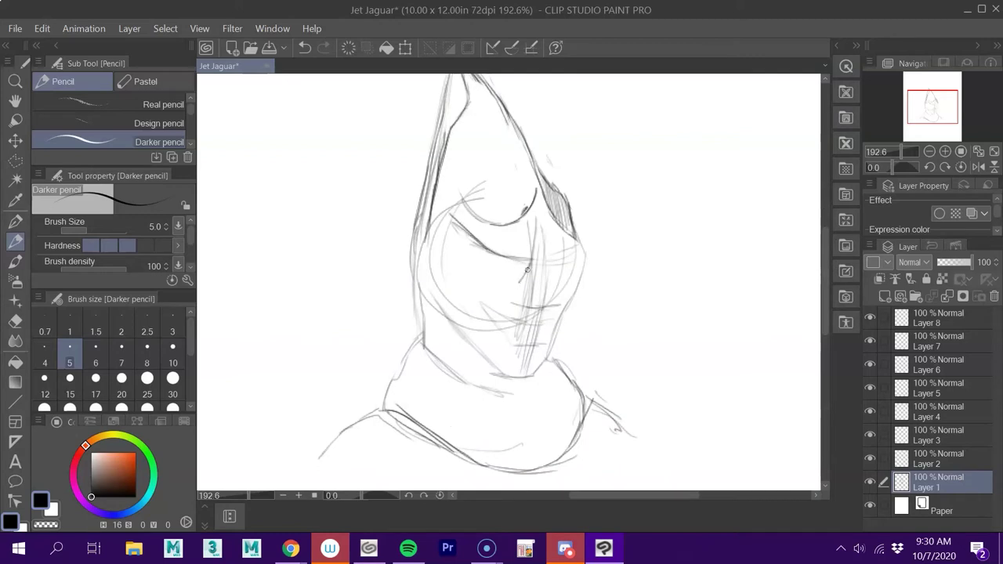
pyautogui.moveTo(479, 271); pyautogui.dragTo(514, 287)
pyautogui.moveTo(464, 227)
pyautogui.mouseDown()
pyautogui.moveTo(484, 272)
pyautogui.moveTo(513, 286)
pyautogui.mouseUp()
pyautogui.moveTo(451, 215)
pyautogui.mouseDown()
pyautogui.moveTo(481, 269)
pyautogui.moveTo(517, 262)
pyautogui.moveTo(549, 298)
pyautogui.mouseUp()
# Sketch the shaded far eye, the far cheek edge and the grinning mouth filled with teeth lines
pyautogui.moveTo(548, 252)
pyautogui.mouseDown()
pyautogui.moveTo(549, 310)
pyautogui.moveTo(549, 271)
pyautogui.moveTo(564, 256)
pyautogui.mouseUp()
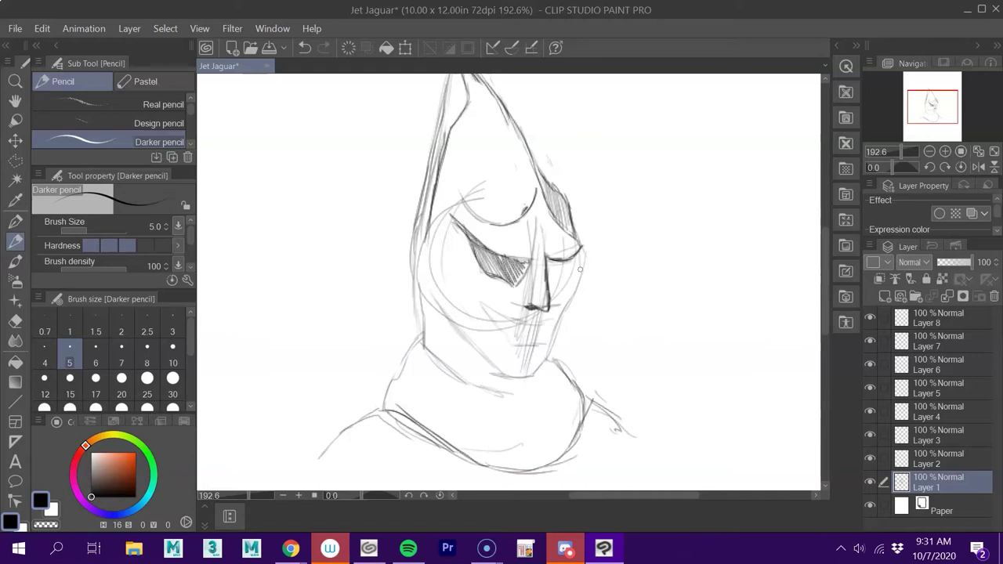
pyautogui.moveTo(561, 280)
pyautogui.mouseDown()
pyautogui.moveTo(555, 270)
pyautogui.moveTo(573, 290)
pyautogui.moveTo(569, 304)
pyautogui.mouseUp()
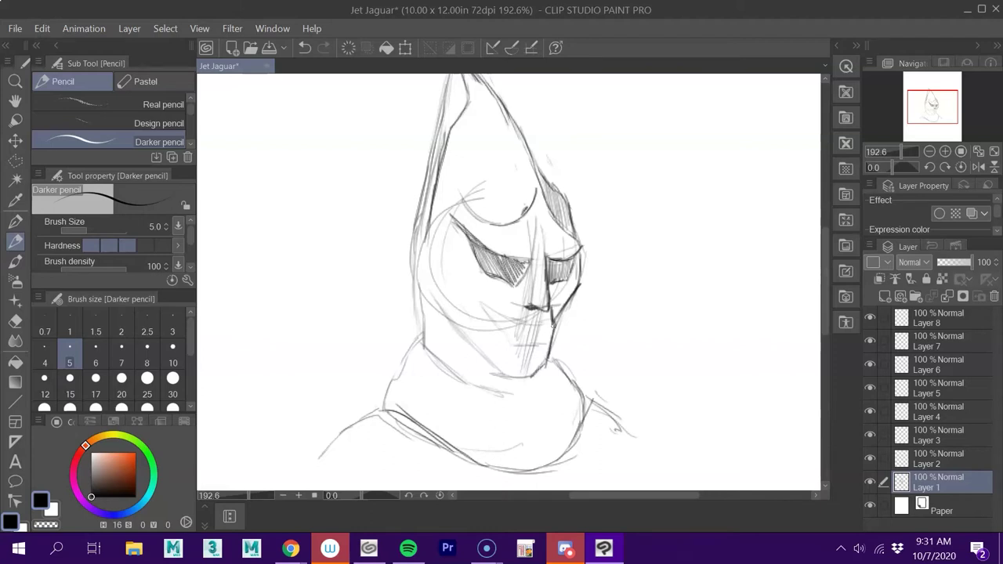
pyautogui.moveTo(553, 336)
pyautogui.mouseDown()
pyautogui.moveTo(519, 350)
pyautogui.moveTo(537, 361)
pyautogui.moveTo(546, 341)
pyautogui.moveTo(513, 355)
pyautogui.moveTo(508, 333)
pyautogui.moveTo(537, 315)
pyautogui.moveTo(553, 336)
pyautogui.mouseUp()
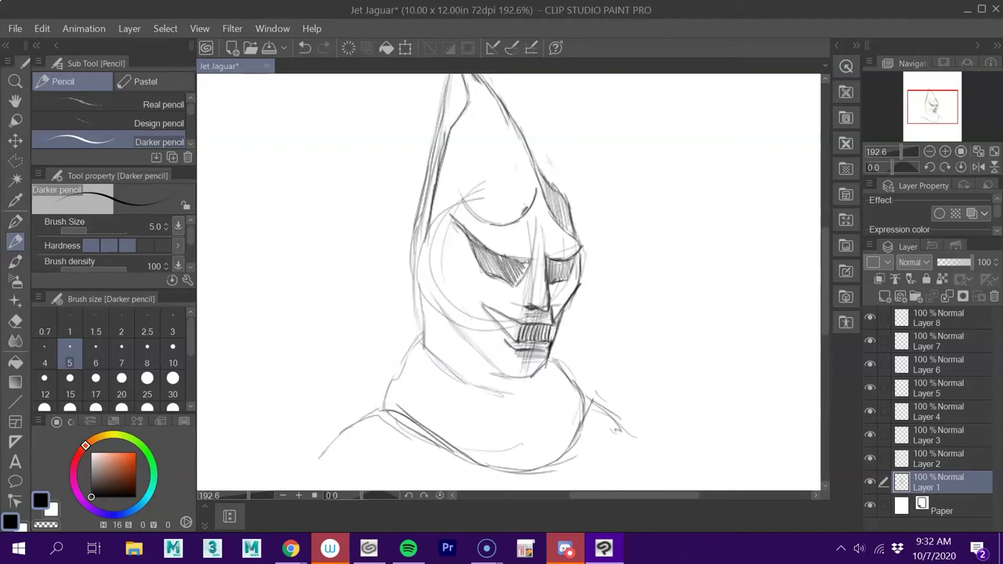
pyautogui.moveTo(494, 315); pyautogui.dragTo(524, 327)
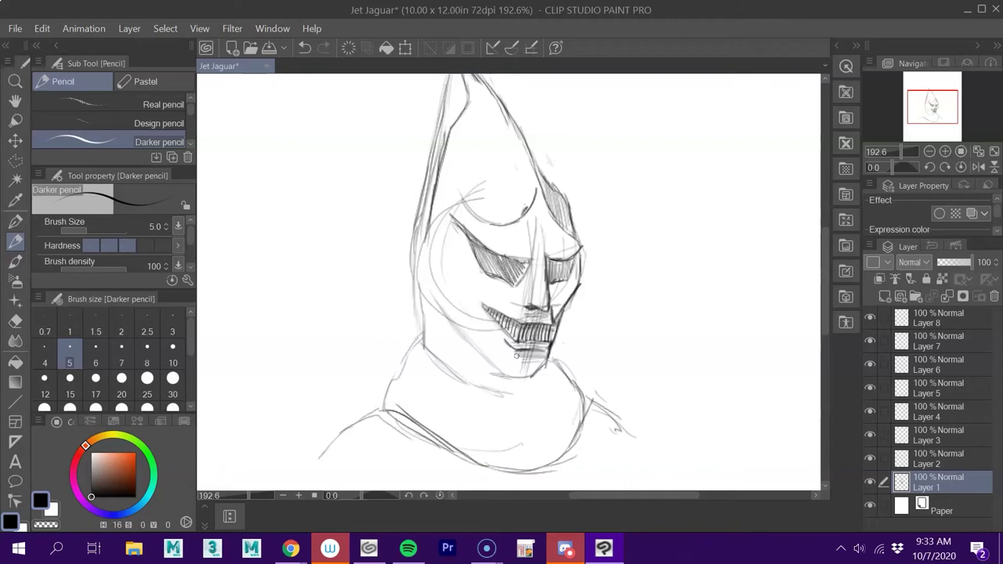
# Shade the chin and the near cheek with long hatching strokes
pyautogui.moveTo(518, 376); pyautogui.dragTo(510, 345)
pyautogui.moveTo(506, 341); pyautogui.dragTo(501, 376)
pyautogui.moveTo(495, 320); pyautogui.dragTo(492, 365)
pyautogui.moveTo(484, 359); pyautogui.dragTo(462, 276)
pyautogui.moveTo(449, 216); pyautogui.dragTo(476, 298)
pyautogui.moveTo(487, 353); pyautogui.dragTo(465, 277)
pyautogui.moveTo(445, 221); pyautogui.dragTo(474, 336)
# Outline and shade the side of the head, darken the jawline, and hatch the hollow of the forehead
pyautogui.moveTo(443, 218)
pyautogui.mouseDown()
pyautogui.moveTo(448, 248)
pyautogui.moveTo(416, 276)
pyautogui.mouseUp()
pyautogui.moveTo(447, 238); pyautogui.dragTo(427, 282)
pyautogui.moveTo(447, 209)
pyautogui.mouseDown()
pyautogui.moveTo(414, 177)
pyautogui.moveTo(424, 312)
pyautogui.mouseUp()
pyautogui.moveTo(420, 294); pyautogui.dragTo(427, 345)
pyautogui.moveTo(501, 375)
pyautogui.mouseDown()
pyautogui.moveTo(436, 313)
pyautogui.moveTo(419, 277)
pyautogui.mouseUp()
pyautogui.moveTo(459, 316); pyautogui.dragTo(419, 260)
pyautogui.moveTo(472, 208); pyautogui.dragTo(517, 206)
pyautogui.moveTo(449, 217)
pyautogui.mouseDown()
pyautogui.moveTo(464, 245)
pyautogui.moveTo(546, 307)
pyautogui.moveTo(535, 304)
pyautogui.moveTo(580, 275)
pyautogui.moveTo(558, 281)
pyautogui.mouseUp()
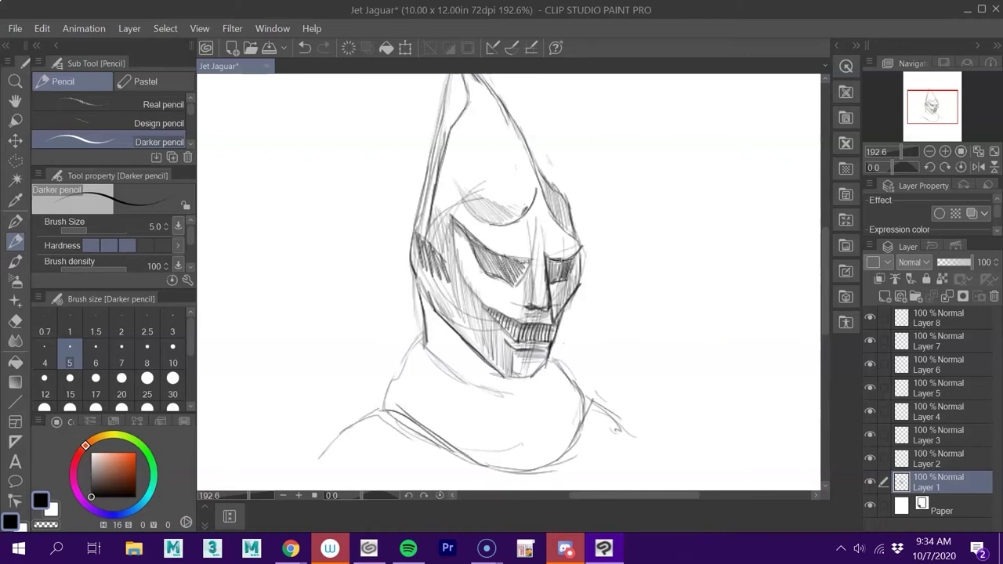
# Draw the brow band curving across the forehead above both eyes
pyautogui.moveTo(546, 235); pyautogui.dragTo(580, 242)
pyautogui.moveTo(437, 194); pyautogui.dragTo(521, 232)
pyautogui.moveTo(436, 196); pyautogui.dragTo(484, 228)
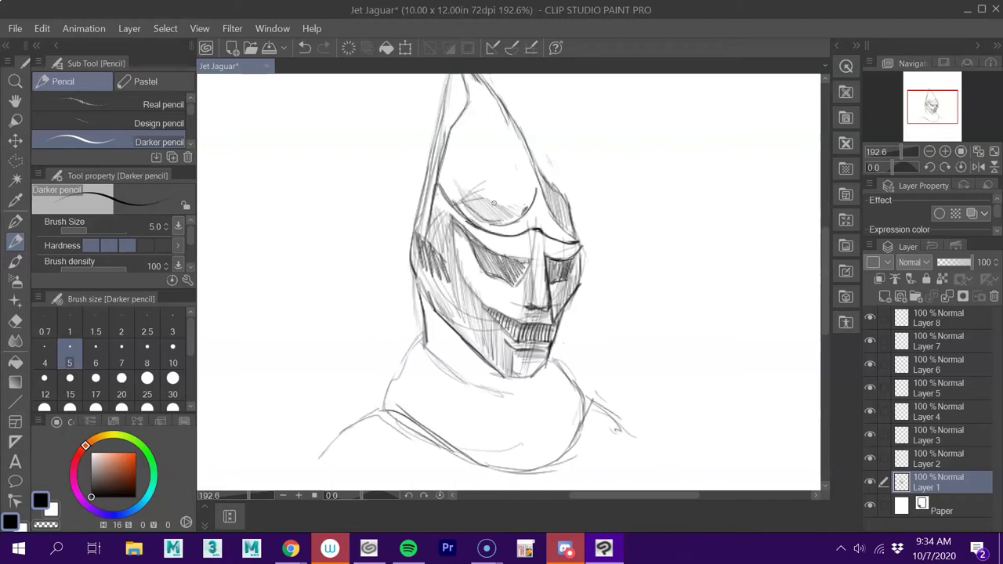
# Draw the neck edge under the jaw and the stacked ribbed folds of the collar
pyautogui.moveTo(420, 336); pyautogui.dragTo(511, 384)
pyautogui.moveTo(423, 338); pyautogui.dragTo(503, 379)
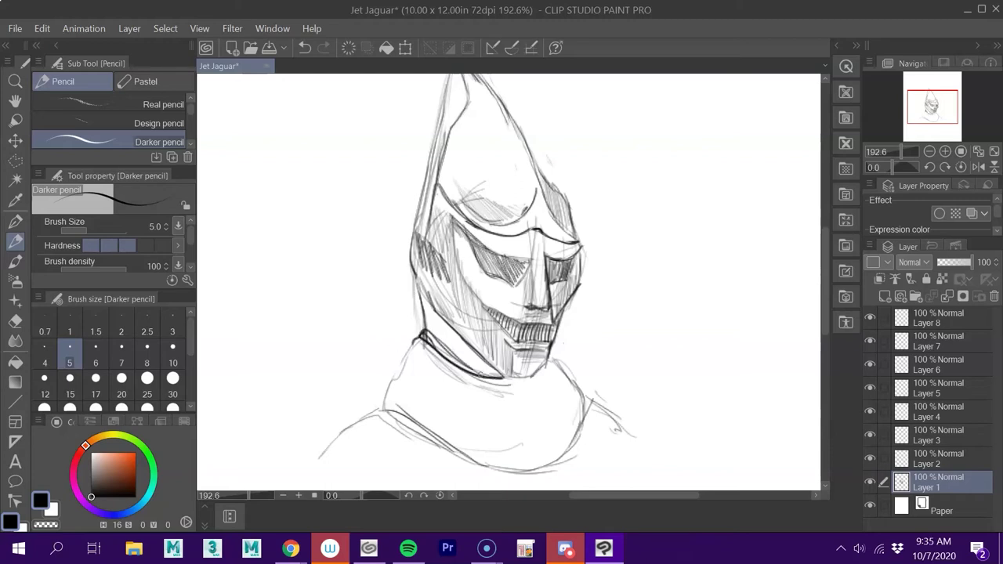
pyautogui.moveTo(426, 361)
pyautogui.mouseDown()
pyautogui.moveTo(516, 384)
pyautogui.moveTo(524, 404)
pyautogui.moveTo(546, 364)
pyautogui.mouseUp()
pyautogui.moveTo(392, 372)
pyautogui.mouseDown()
pyautogui.moveTo(436, 403)
pyautogui.moveTo(533, 415)
pyautogui.moveTo(559, 364)
pyautogui.moveTo(561, 387)
pyautogui.mouseUp()
pyautogui.moveTo(386, 389)
pyautogui.mouseDown()
pyautogui.moveTo(513, 436)
pyautogui.moveTo(576, 402)
pyautogui.mouseUp()
pyautogui.moveTo(385, 409)
pyautogui.mouseDown()
pyautogui.moveTo(507, 454)
pyautogui.moveTo(548, 436)
pyautogui.mouseUp()
pyautogui.moveTo(579, 391)
pyautogui.mouseDown()
pyautogui.moveTo(548, 435)
pyautogui.moveTo(491, 453)
pyautogui.mouseUp()
# Clean up the loose lines beneath the collar, redraw the shoulders, and touch up the neck below the jaw
pyautogui.moveTo(587, 441)
pyautogui.mouseDown()
pyautogui.moveTo(519, 470)
pyautogui.moveTo(584, 400)
pyautogui.moveTo(615, 412)
pyautogui.mouseUp()
pyautogui.moveTo(465, 457)
pyautogui.mouseDown()
pyautogui.moveTo(408, 428)
pyautogui.moveTo(322, 449)
pyautogui.mouseUp()
pyautogui.rightClick(407, 428)
pyautogui.click(406, 427)
pyautogui.moveTo(430, 312); pyautogui.dragTo(475, 353)
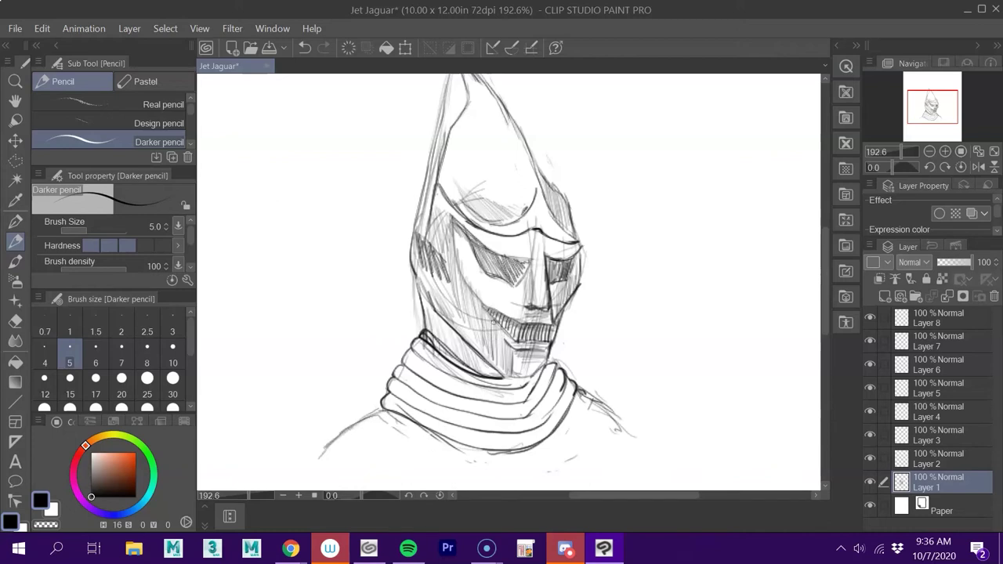
# Lower Layer 1's opacity to 45% and switch to the Real G-Pen on Layer 8
pyautogui.click(952, 263)
pyautogui.click(940, 319)
pyautogui.scroll(1, 509, 282)
pyautogui.click(15, 223)
# Ink the outer contour of the helmet, far-side fin, face and jaw with bold black lines
pyautogui.moveTo(456, 115); pyautogui.dragTo(424, 388)
pyautogui.moveTo(455, 114); pyautogui.dragTo(542, 237)
pyautogui.hotkey('ctrl', 'z')
pyautogui.moveTo(455, 114); pyautogui.dragTo(575, 291)
pyautogui.moveTo(539, 235)
pyautogui.mouseDown()
pyautogui.moveTo(576, 294)
pyautogui.moveTo(565, 367)
pyautogui.mouseUp()
pyautogui.moveTo(577, 289); pyautogui.dragTo(549, 420)
pyautogui.moveTo(428, 349)
pyautogui.mouseDown()
pyautogui.moveTo(507, 436)
pyautogui.moveTo(550, 417)
pyautogui.mouseUp()
# Ink the nose and fill both slanted eyes with solid black
pyautogui.moveTo(545, 310); pyautogui.dragTo(528, 364)
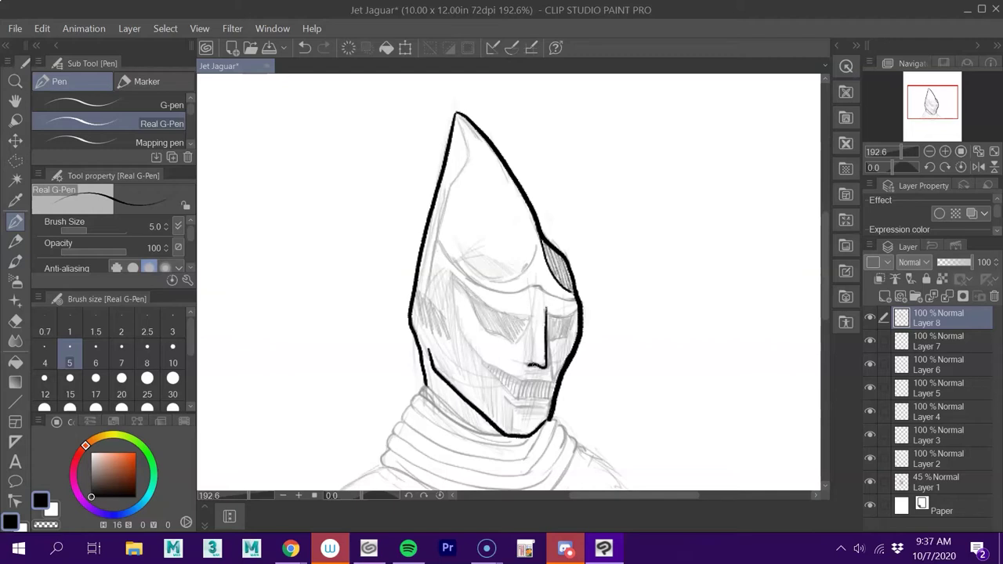
pyautogui.moveTo(547, 312)
pyautogui.mouseDown()
pyautogui.moveTo(576, 312)
pyautogui.moveTo(549, 340)
pyautogui.moveTo(566, 322)
pyautogui.moveTo(453, 272)
pyautogui.moveTo(509, 345)
pyautogui.mouseUp()
pyautogui.moveTo(472, 292)
pyautogui.mouseDown()
pyautogui.moveTo(503, 336)
pyautogui.moveTo(476, 312)
pyautogui.mouseUp()
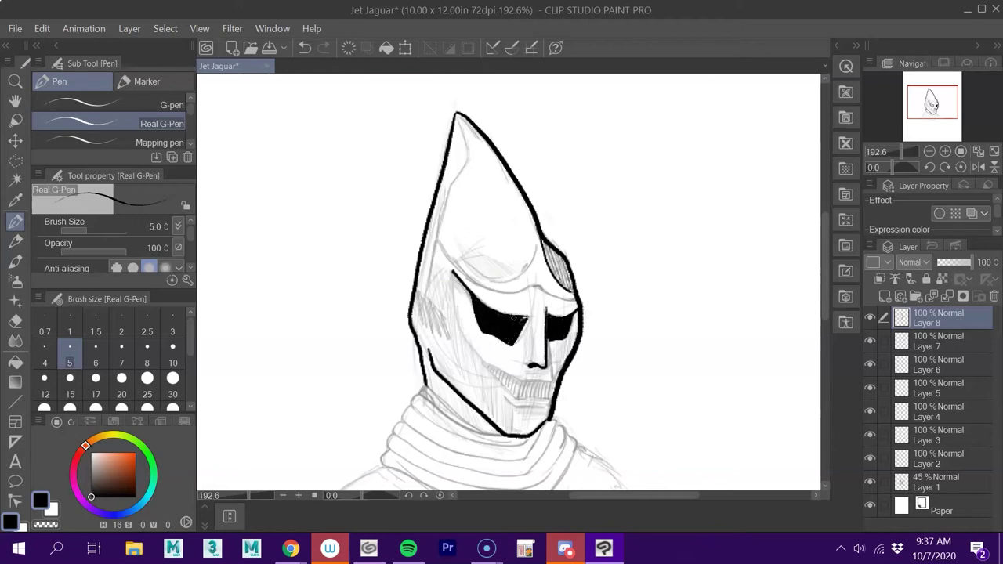
# Ink the helmet's inner ridge, the shaded side recess, the brow band and the forehead curve
pyautogui.moveTo(417, 291)
pyautogui.mouseDown()
pyautogui.moveTo(447, 336)
pyautogui.moveTo(433, 328)
pyautogui.moveTo(457, 115)
pyautogui.mouseUp()
pyautogui.moveTo(439, 245)
pyautogui.mouseDown()
pyautogui.moveTo(490, 290)
pyautogui.moveTo(576, 300)
pyautogui.mouseUp()
pyautogui.moveTo(537, 244)
pyautogui.mouseDown()
pyautogui.moveTo(473, 270)
pyautogui.moveTo(461, 257)
pyautogui.mouseUp()
pyautogui.moveTo(459, 249)
pyautogui.mouseDown()
pyautogui.moveTo(487, 276)
pyautogui.moveTo(510, 279)
pyautogui.mouseUp()
pyautogui.moveTo(501, 260); pyautogui.dragTo(524, 271)
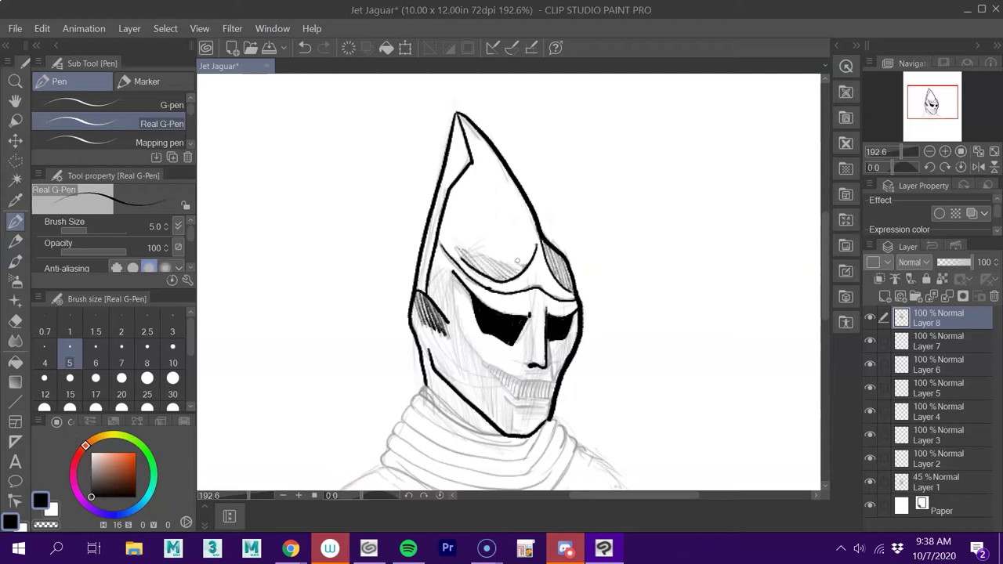
# Add fine ink hatching to the upper helmet and the hollow of the forehead
pyautogui.moveTo(483, 157); pyautogui.dragTo(509, 202)
pyautogui.moveTo(479, 166); pyautogui.dragTo(498, 194)
pyautogui.moveTo(452, 218); pyautogui.dragTo(462, 185)
pyautogui.moveTo(470, 201)
pyautogui.mouseDown()
pyautogui.moveTo(478, 171)
pyautogui.moveTo(502, 153)
pyautogui.mouseUp()
pyautogui.moveTo(456, 262); pyautogui.dragTo(470, 235)
# Ink the grinning mouth, its row of teeth and the lower lip
pyautogui.moveTo(483, 359)
pyautogui.mouseDown()
pyautogui.moveTo(551, 382)
pyautogui.moveTo(522, 402)
pyautogui.moveTo(524, 415)
pyautogui.mouseUp()
pyautogui.moveTo(508, 379); pyautogui.dragTo(510, 391)
pyautogui.moveTo(516, 379); pyautogui.dragTo(517, 396)
pyautogui.moveTo(523, 381); pyautogui.dragTo(532, 398)
pyautogui.moveTo(537, 381); pyautogui.dragTo(538, 398)
pyautogui.moveTo(544, 381)
pyautogui.mouseDown()
pyautogui.moveTo(544, 400)
pyautogui.moveTo(552, 385)
pyautogui.mouseUp()
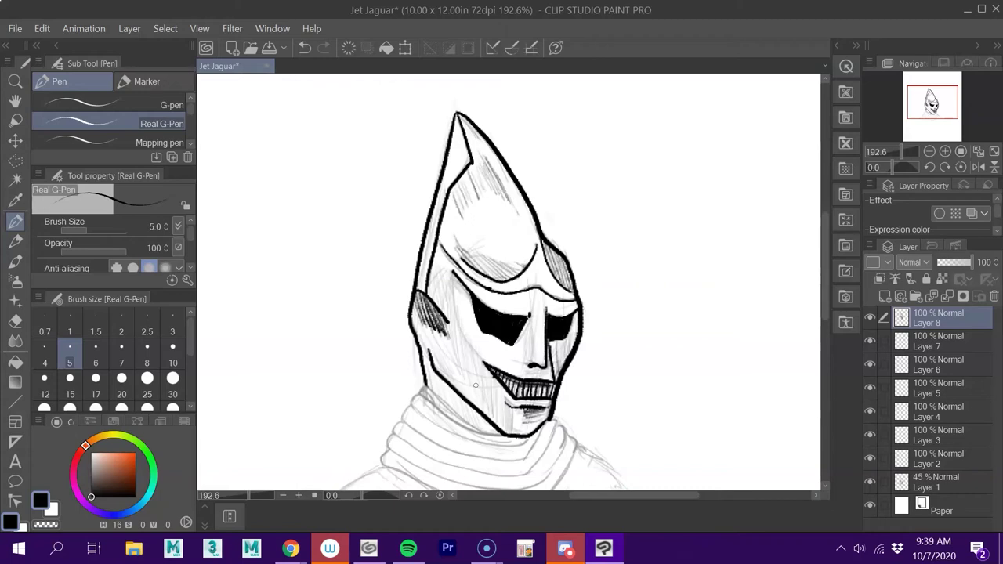
# Ink the stacked collar folds and the neck edge beneath the jaw
pyautogui.scroll(-4, 501, 361)
pyautogui.moveTo(558, 275); pyautogui.dragTo(526, 326)
pyautogui.moveTo(567, 282)
pyautogui.mouseDown()
pyautogui.moveTo(517, 365)
pyautogui.moveTo(412, 335)
pyautogui.moveTo(393, 285)
pyautogui.moveTo(523, 346)
pyautogui.mouseUp()
pyautogui.moveTo(397, 292); pyautogui.dragTo(539, 321)
pyautogui.moveTo(547, 280); pyautogui.dragTo(504, 321)
pyautogui.moveTo(401, 271); pyautogui.dragTo(513, 316)
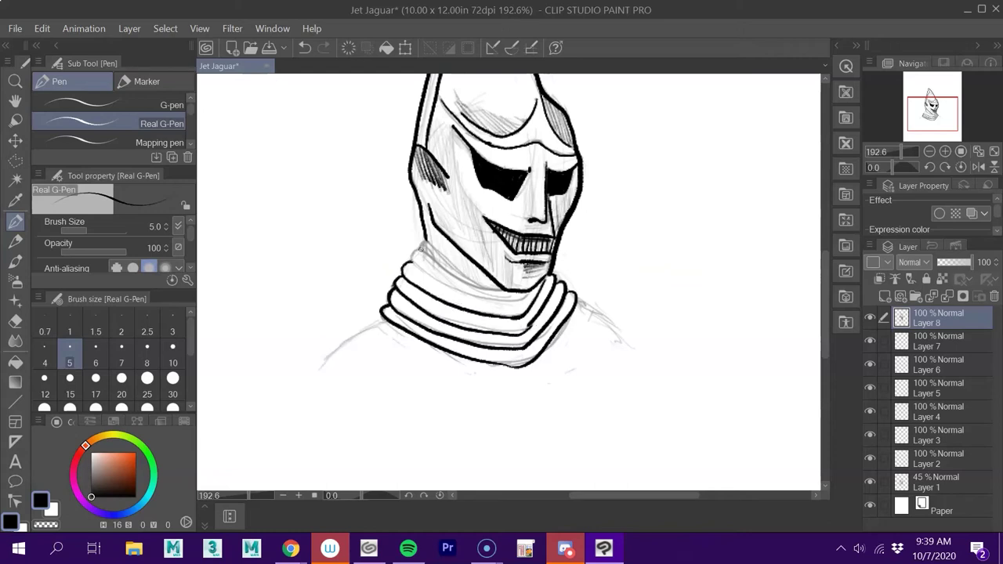
pyautogui.moveTo(421, 251); pyautogui.dragTo(525, 299)
pyautogui.moveTo(421, 253); pyautogui.dragTo(503, 291)
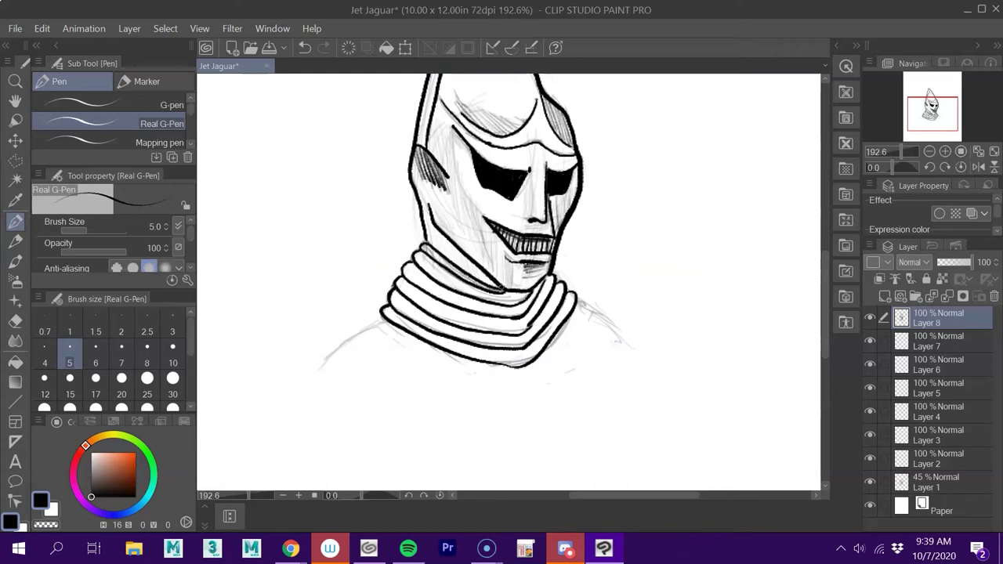
# Ink both shoulder lines extending outward from the collar
pyautogui.moveTo(385, 317); pyautogui.dragTo(331, 351)
pyautogui.moveTo(575, 299); pyautogui.dragTo(632, 327)
pyautogui.moveTo(582, 301); pyautogui.dragTo(632, 328)
# Hide Layer 1 and paint the collar bright blue on Layer 2 with the Opaque watercolor brush
pyautogui.click(869, 481)
pyautogui.click(915, 458)
pyautogui.moveTo(129, 454)
pyautogui.mouseDown()
pyautogui.moveTo(142, 459)
pyautogui.moveTo(127, 452)
pyautogui.mouseUp()
pyautogui.click(15, 261)
pyautogui.moveTo(509, 357)
pyautogui.mouseDown()
pyautogui.moveTo(564, 305)
pyautogui.moveTo(541, 286)
pyautogui.moveTo(423, 258)
pyautogui.moveTo(408, 345)
pyautogui.moveTo(407, 251)
pyautogui.moveTo(559, 307)
pyautogui.moveTo(415, 263)
pyautogui.moveTo(509, 356)
pyautogui.moveTo(529, 357)
pyautogui.moveTo(502, 370)
pyautogui.mouseUp()
pyautogui.moveTo(379, 322); pyautogui.dragTo(380, 296)
pyautogui.rightClick(395, 271)
pyautogui.click(486, 169)
pyautogui.moveTo(415, 240)
pyautogui.mouseDown()
pyautogui.moveTo(410, 252)
pyautogui.moveTo(418, 242)
pyautogui.mouseUp()
pyautogui.moveTo(576, 282); pyautogui.dragTo(573, 285)
# Shade along the collar folds in dark blue (H 227, S 99, V 47) with brush size 5
pyautogui.click(69, 357)
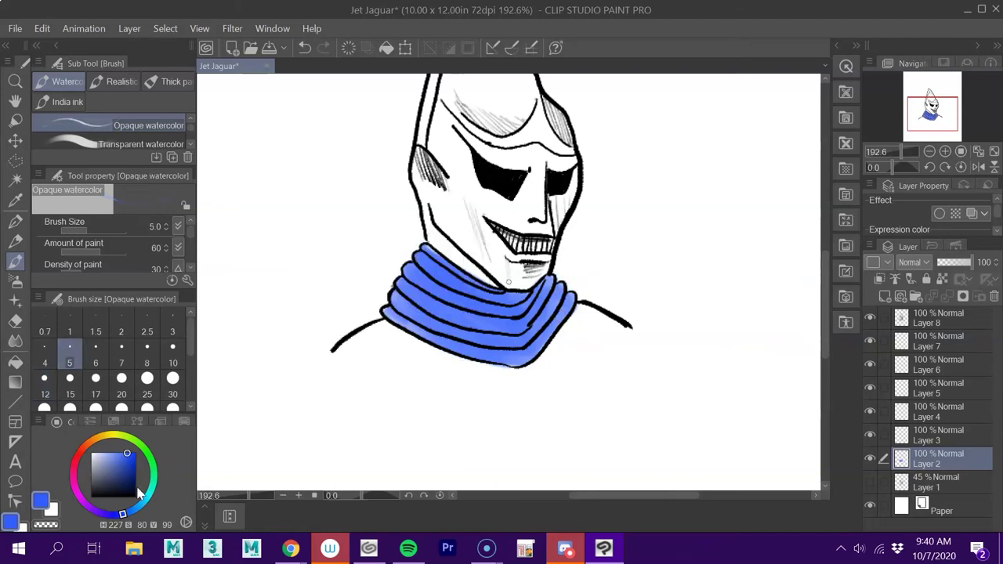
pyautogui.click(135, 475)
pyautogui.moveTo(387, 306)
pyautogui.mouseDown()
pyautogui.moveTo(487, 356)
pyautogui.moveTo(527, 354)
pyautogui.moveTo(564, 301)
pyautogui.moveTo(541, 343)
pyautogui.mouseUp()
pyautogui.moveTo(559, 288); pyautogui.dragTo(519, 338)
pyautogui.moveTo(398, 296); pyautogui.dragTo(516, 340)
pyautogui.moveTo(416, 308)
pyautogui.mouseDown()
pyautogui.moveTo(393, 293)
pyautogui.moveTo(504, 321)
pyautogui.moveTo(449, 310)
pyautogui.mouseUp()
pyautogui.moveTo(550, 277)
pyautogui.mouseDown()
pyautogui.moveTo(525, 318)
pyautogui.moveTo(518, 309)
pyautogui.mouseUp()
pyautogui.moveTo(439, 289); pyautogui.dragTo(510, 308)
pyautogui.moveTo(490, 305)
pyautogui.mouseDown()
pyautogui.moveTo(439, 289)
pyautogui.moveTo(510, 297)
pyautogui.mouseUp()
pyautogui.moveTo(423, 241); pyautogui.dragTo(477, 290)
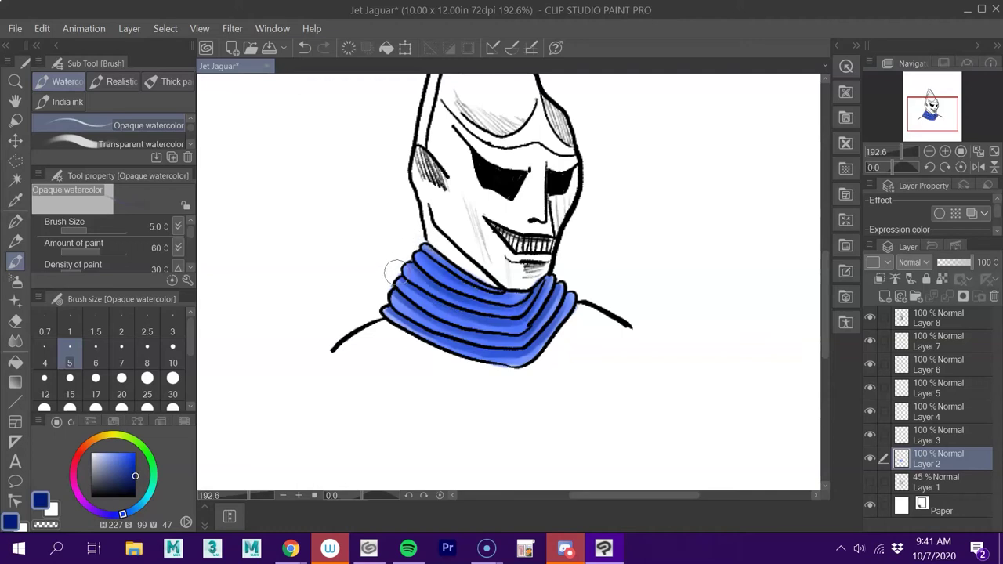
# Show Layer 1 and paint muted blue-grey shadows over the face and helmet on Layer 3 with brush size 12
pyautogui.click(104, 471)
pyautogui.click(106, 468)
pyautogui.click(932, 434)
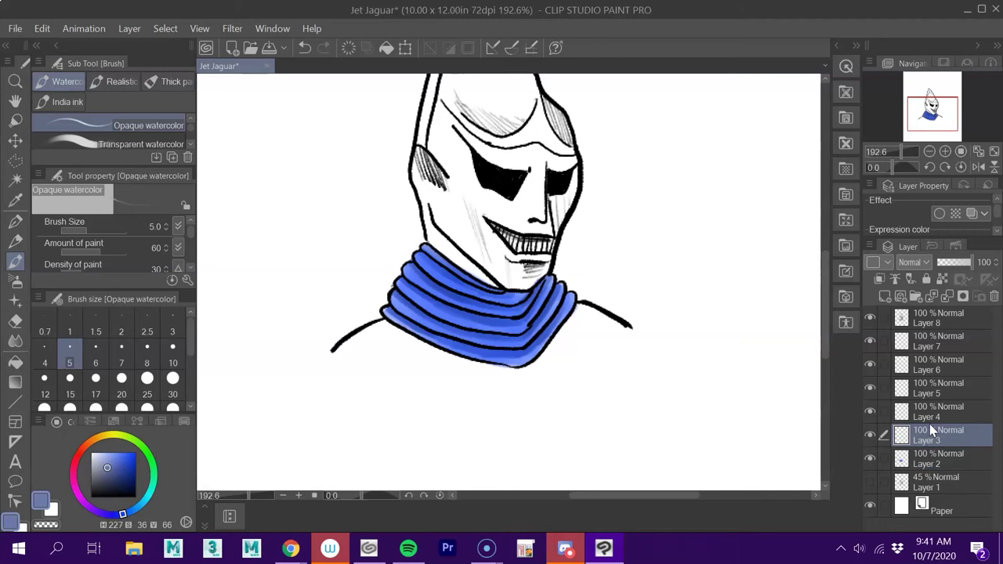
pyautogui.click(45, 384)
pyautogui.click(871, 482)
pyautogui.moveTo(467, 210)
pyautogui.mouseDown()
pyautogui.moveTo(482, 257)
pyautogui.moveTo(500, 271)
pyautogui.mouseUp()
pyautogui.moveTo(452, 177)
pyautogui.mouseDown()
pyautogui.moveTo(439, 141)
pyautogui.moveTo(427, 235)
pyautogui.moveTo(509, 278)
pyautogui.moveTo(570, 176)
pyautogui.moveTo(524, 196)
pyautogui.moveTo(561, 126)
pyautogui.moveTo(478, 117)
pyautogui.moveTo(520, 126)
pyautogui.mouseUp()
pyautogui.moveTo(456, 130)
pyautogui.mouseDown()
pyautogui.moveTo(449, 186)
pyautogui.moveTo(494, 267)
pyautogui.mouseUp()
pyautogui.moveTo(446, 179); pyautogui.dragTo(479, 274)
pyautogui.moveTo(825, 332); pyautogui.dragTo(826, 292)
pyautogui.moveTo(462, 218)
pyautogui.mouseDown()
pyautogui.moveTo(484, 197)
pyautogui.moveTo(480, 185)
pyautogui.moveTo(464, 208)
pyautogui.mouseUp()
# Move Layer 4 below Layer 3 and paint a neutral grey base (H 227, S 3, V 61) over the helmet and face
pyautogui.click(938, 413)
pyautogui.moveTo(119, 472); pyautogui.dragTo(92, 469)
pyautogui.moveTo(938, 417); pyautogui.dragTo(940, 437)
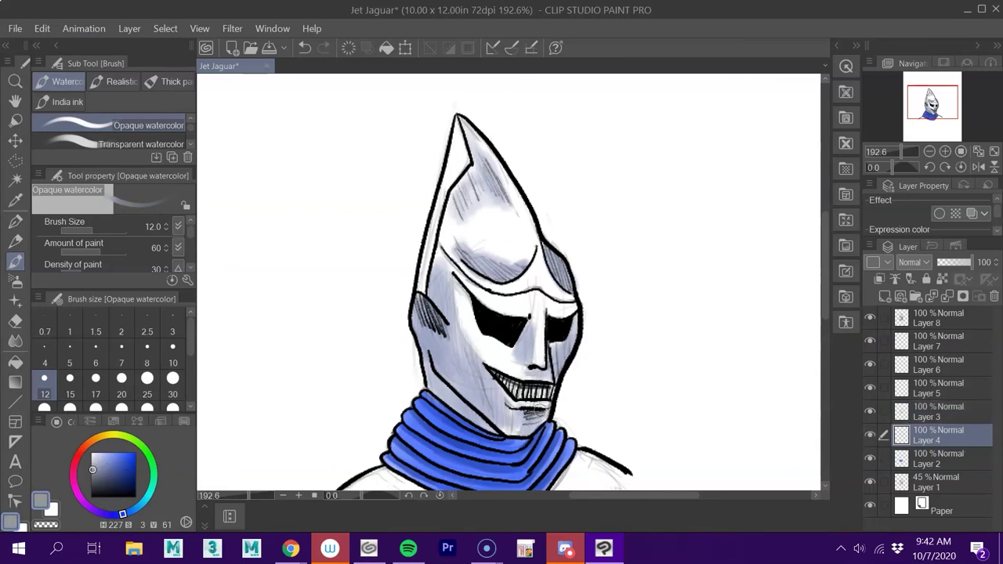
pyautogui.moveTo(511, 257)
pyautogui.mouseDown()
pyautogui.moveTo(451, 330)
pyautogui.moveTo(450, 157)
pyautogui.moveTo(494, 175)
pyautogui.mouseUp()
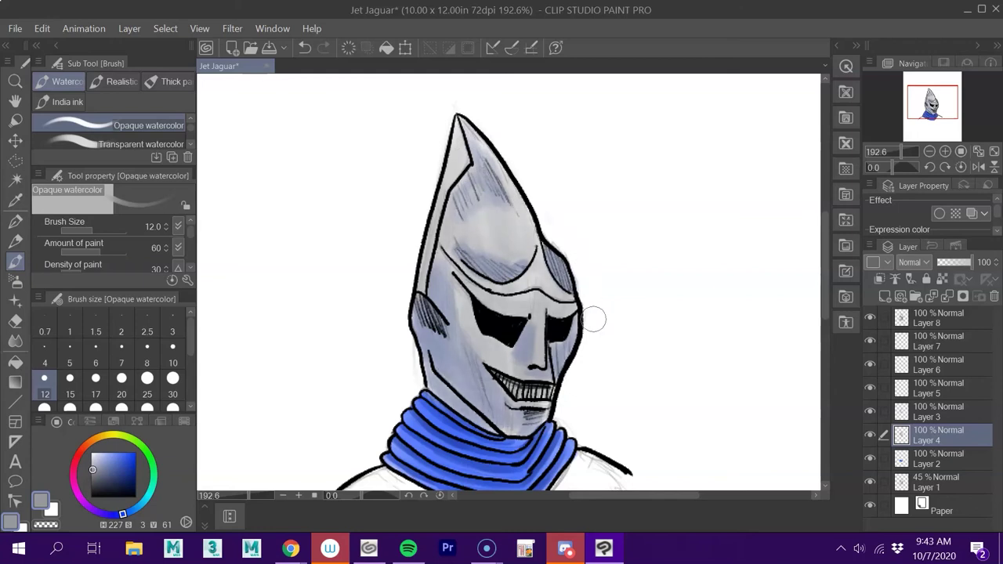
# Paint near-white highlights (H 227, S 1, V 94) on the helmet, brow, cheek and nose on Layer 5 with brush size 10
pyautogui.click(940, 387)
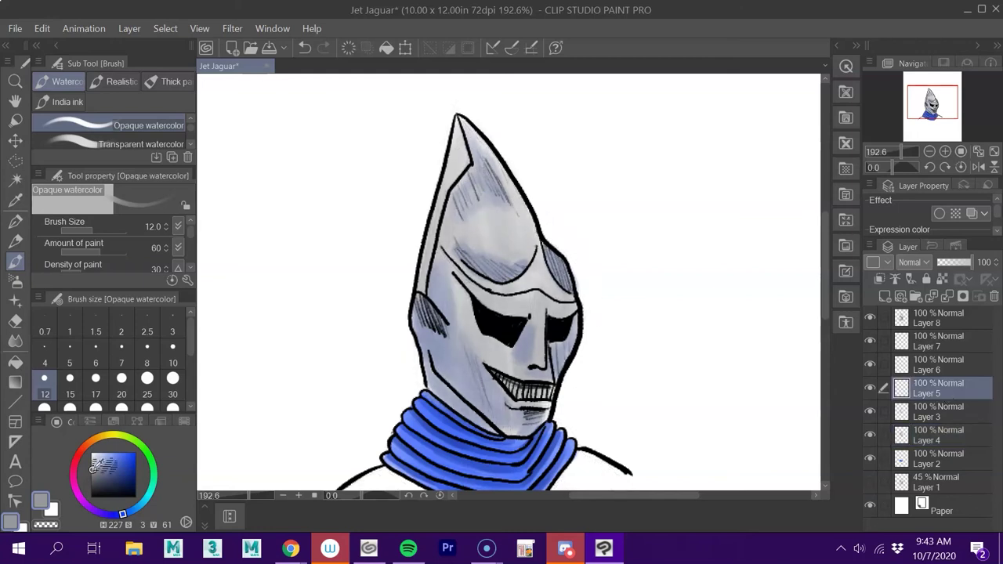
pyautogui.click(92, 455)
pyautogui.click(172, 363)
pyautogui.moveTo(493, 160)
pyautogui.mouseDown()
pyautogui.moveTo(517, 236)
pyautogui.moveTo(497, 219)
pyautogui.moveTo(481, 245)
pyautogui.moveTo(539, 276)
pyautogui.moveTo(538, 257)
pyautogui.moveTo(511, 289)
pyautogui.moveTo(470, 269)
pyautogui.mouseUp()
pyautogui.moveTo(532, 295)
pyautogui.mouseDown()
pyautogui.moveTo(523, 317)
pyautogui.moveTo(456, 273)
pyautogui.moveTo(563, 310)
pyautogui.mouseUp()
pyautogui.moveTo(501, 352); pyautogui.dragTo(453, 273)
pyautogui.moveTo(543, 313); pyautogui.dragTo(537, 376)
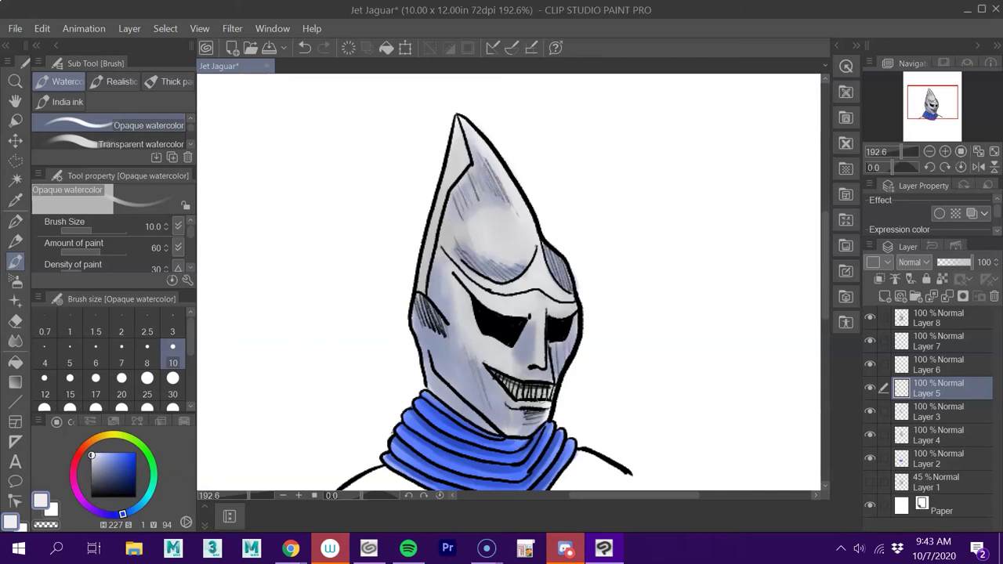
# Finish the near-white highlights on Layer 5, and paint pure white (V 100) accents along the helmet's crest on Layer 6 with brush size 5
pyautogui.moveTo(429, 267)
pyautogui.mouseDown()
pyautogui.moveTo(452, 159)
pyautogui.moveTo(467, 143)
pyautogui.moveTo(451, 187)
pyautogui.moveTo(471, 171)
pyautogui.moveTo(437, 298)
pyautogui.mouseUp()
pyautogui.moveTo(529, 422)
pyautogui.mouseDown()
pyautogui.moveTo(509, 423)
pyautogui.moveTo(517, 403)
pyautogui.mouseUp()
pyautogui.click(69, 361)
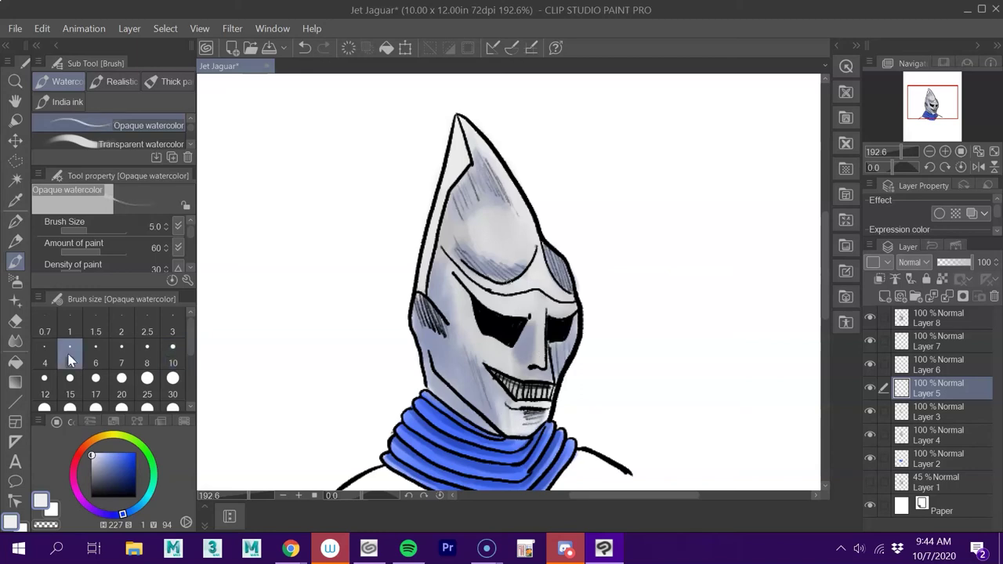
pyautogui.click(936, 364)
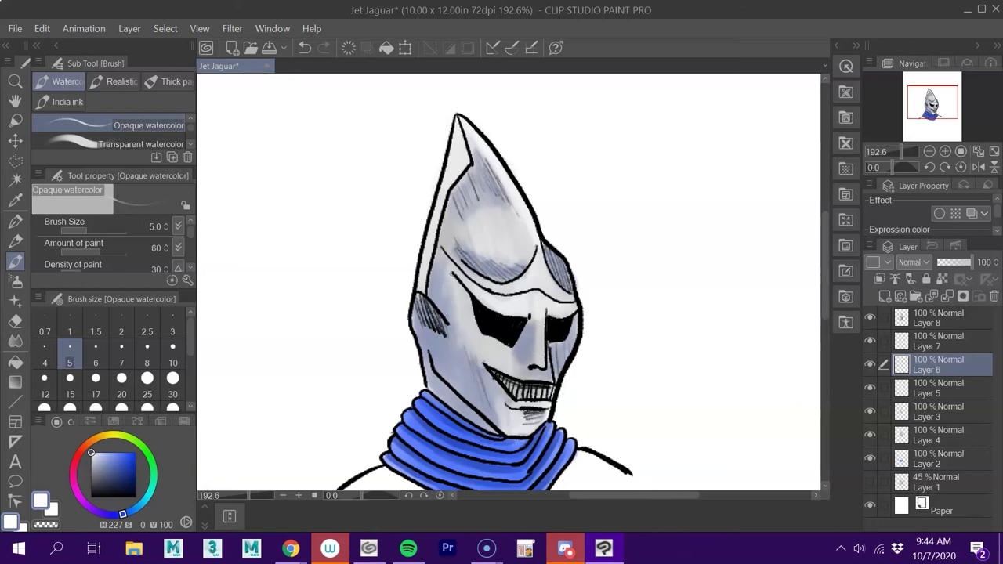
pyautogui.moveTo(427, 258); pyautogui.dragTo(454, 122)
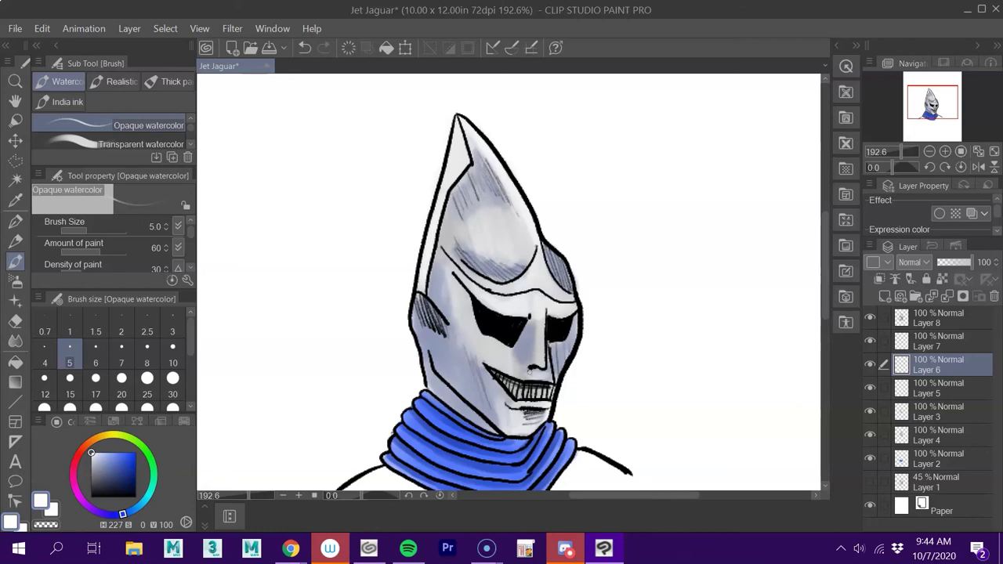
# Add a layer above Layer 2 and paint dark navy shadows (H 227, S 23, V 20) over the ear, jaw, cheek and brow with brush size 10
pyautogui.scroll(-3, 627, 321)
pyautogui.click(926, 455)
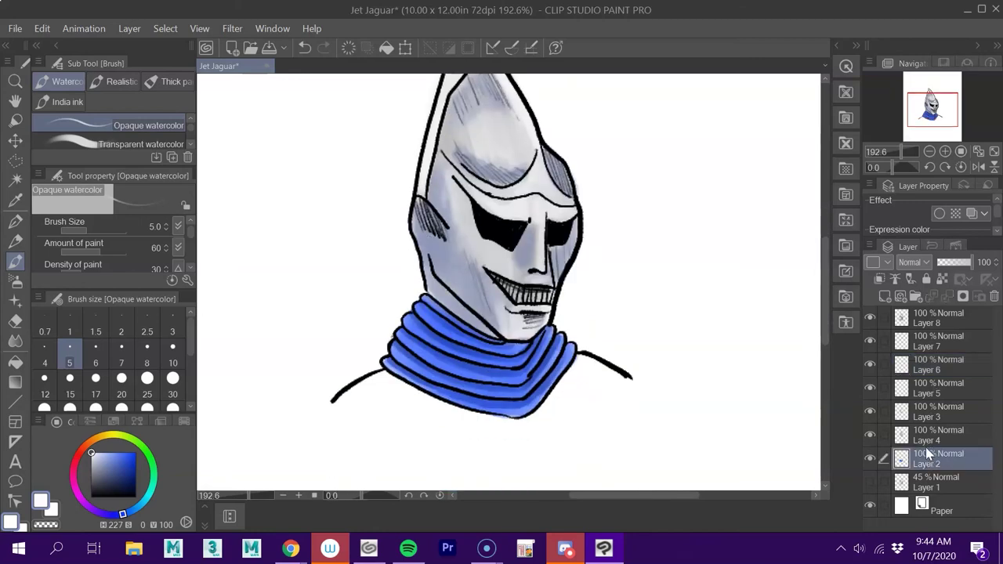
pyautogui.click(884, 295)
pyautogui.click(101, 488)
pyautogui.click(172, 354)
pyautogui.moveTo(424, 235)
pyautogui.mouseDown()
pyautogui.moveTo(413, 211)
pyautogui.moveTo(443, 224)
pyautogui.mouseUp()
pyautogui.moveTo(431, 284)
pyautogui.mouseDown()
pyautogui.moveTo(492, 333)
pyautogui.moveTo(427, 262)
pyautogui.mouseUp()
pyautogui.moveTo(476, 292)
pyautogui.mouseDown()
pyautogui.moveTo(551, 253)
pyautogui.moveTo(535, 235)
pyautogui.moveTo(559, 173)
pyautogui.moveTo(565, 189)
pyautogui.mouseUp()
pyautogui.moveTo(478, 171)
pyautogui.mouseDown()
pyautogui.moveTo(460, 92)
pyautogui.moveTo(468, 97)
pyautogui.moveTo(455, 120)
pyautogui.moveTo(449, 211)
pyautogui.moveTo(439, 134)
pyautogui.moveTo(443, 173)
pyautogui.mouseUp()
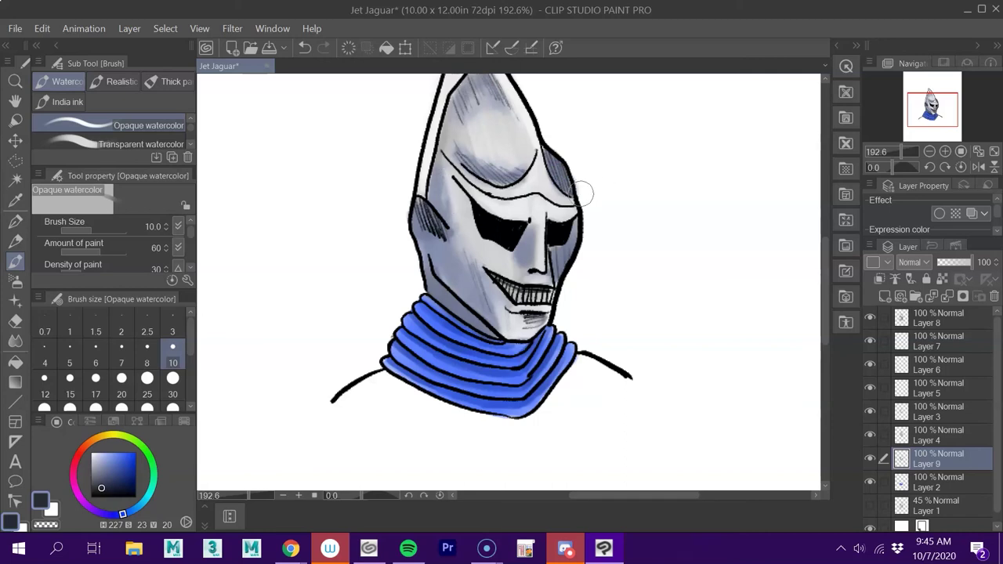
# Paint pale blue highlights (H 227, S 22, V 96) along the collar folds on Layer 3 with brush size 6
pyautogui.click(95, 363)
pyautogui.click(100, 454)
pyautogui.click(928, 407)
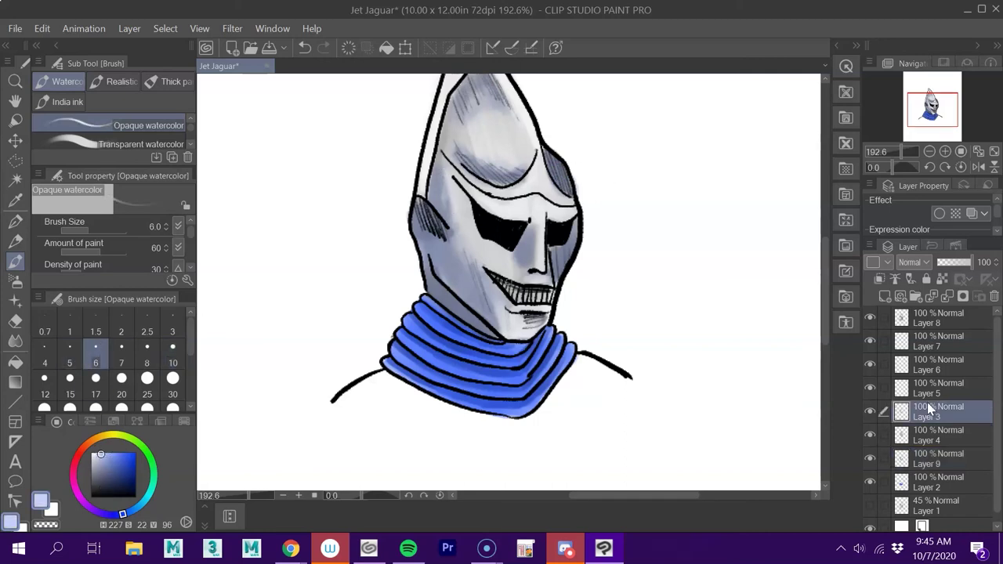
pyautogui.moveTo(423, 305)
pyautogui.mouseDown()
pyautogui.moveTo(401, 321)
pyautogui.moveTo(407, 353)
pyautogui.moveTo(482, 376)
pyautogui.mouseUp()
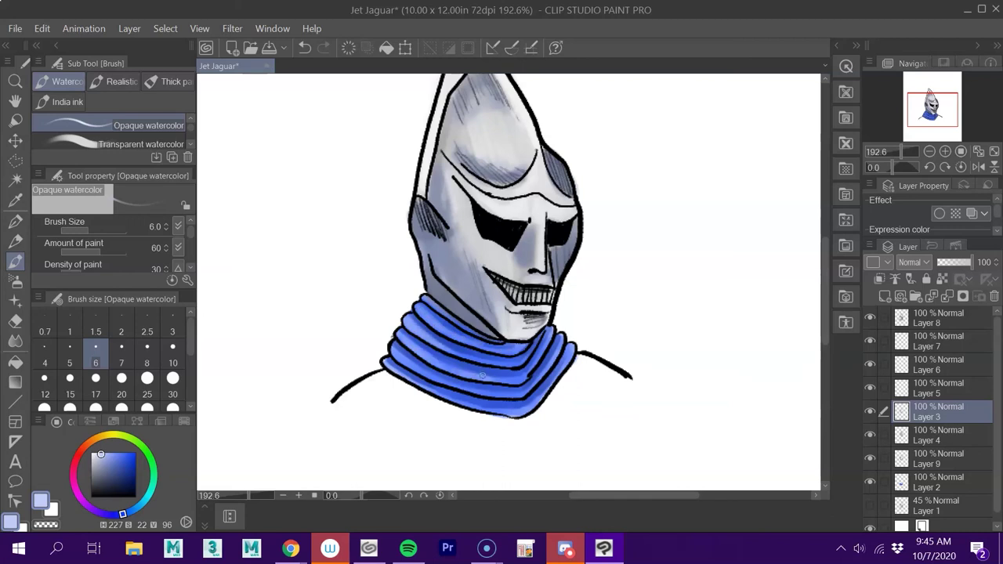
pyautogui.moveTo(415, 368); pyautogui.dragTo(495, 399)
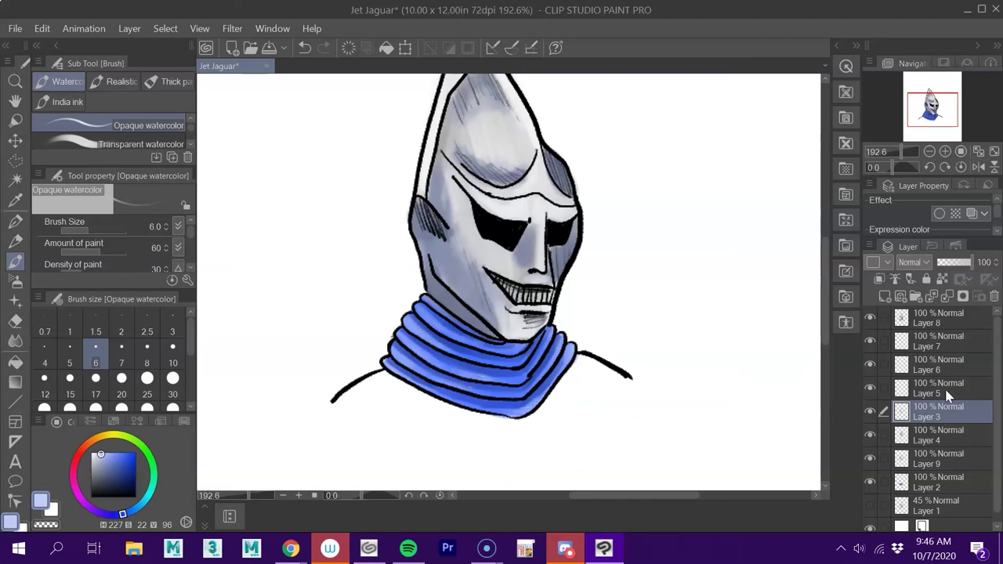
# Paint the shoulders below the collar orange-red (H 15, S 100, V 88) on Layer 5 with brush size 12
pyautogui.click(944, 392)
pyautogui.click(84, 446)
pyautogui.click(136, 457)
pyautogui.click(44, 384)
pyautogui.moveTo(382, 378)
pyautogui.mouseDown()
pyautogui.moveTo(363, 388)
pyautogui.moveTo(455, 427)
pyautogui.moveTo(588, 372)
pyautogui.moveTo(572, 415)
pyautogui.moveTo(497, 421)
pyautogui.moveTo(323, 404)
pyautogui.moveTo(395, 368)
pyautogui.moveTo(526, 402)
pyautogui.mouseUp()
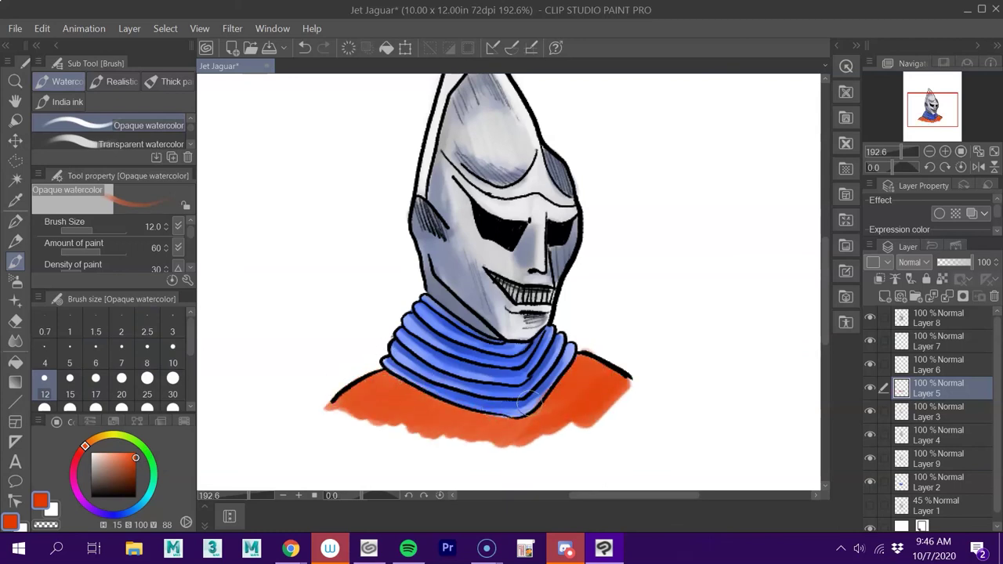
# Add pale orange highlights (H 15, S 42, V 95) along the upper edges of both shoulders on Layer 6
pyautogui.click(940, 364)
pyautogui.click(110, 455)
pyautogui.moveTo(383, 375); pyautogui.dragTo(323, 410)
pyautogui.moveTo(579, 347)
pyautogui.mouseDown()
pyautogui.moveTo(635, 382)
pyautogui.moveTo(583, 359)
pyautogui.moveTo(623, 363)
pyautogui.moveTo(639, 383)
pyautogui.mouseUp()
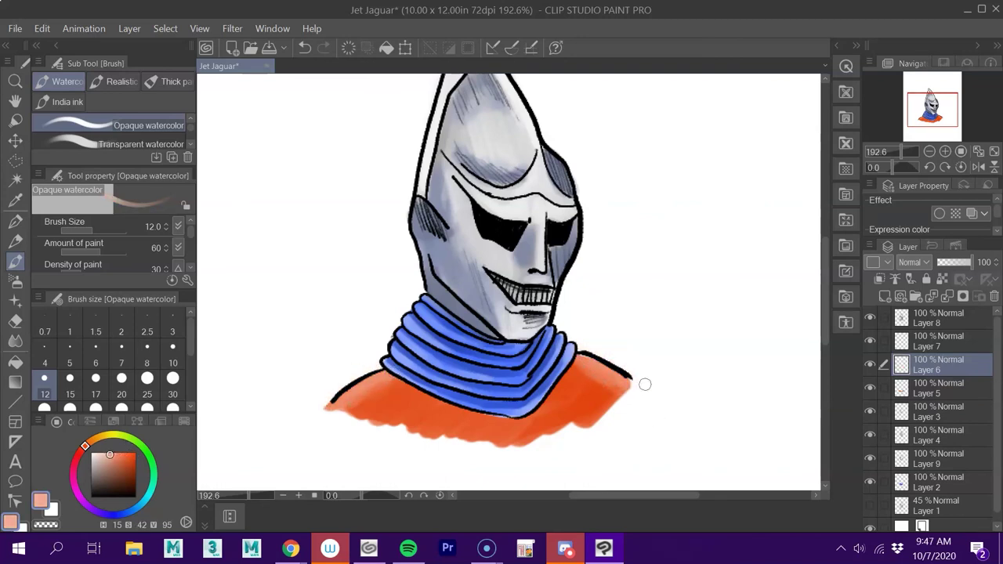
# Sign the artwork with a black pen below the shoulders on Layer 8
pyautogui.scroll(-2, 815, 321)
pyautogui.click(929, 315)
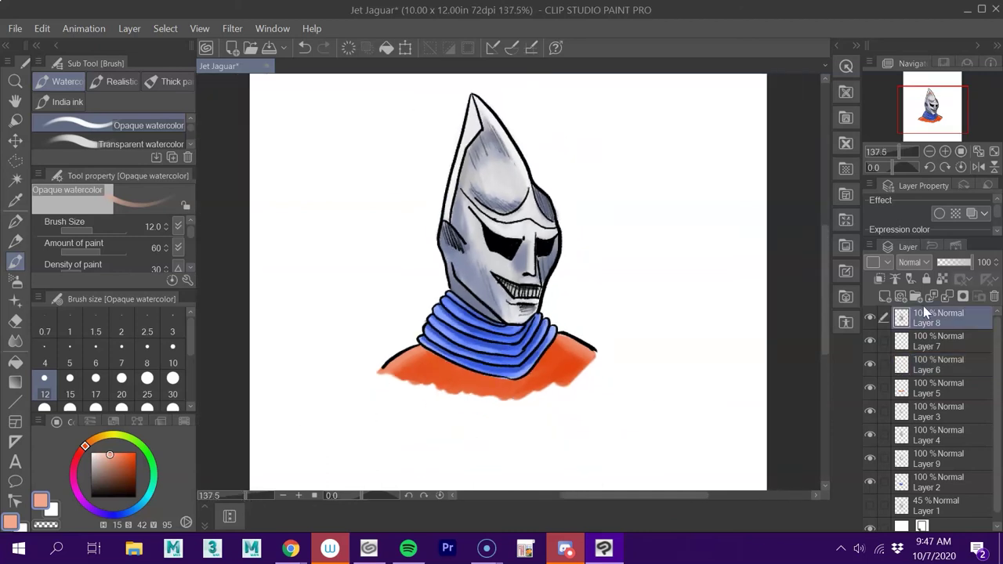
pyautogui.click(91, 497)
pyautogui.click(13, 224)
pyautogui.moveTo(245, 496); pyautogui.dragTo(240, 496)
pyautogui.moveTo(505, 382)
pyautogui.mouseDown()
pyautogui.moveTo(498, 390)
pyautogui.moveTo(593, 376)
pyautogui.mouseUp()
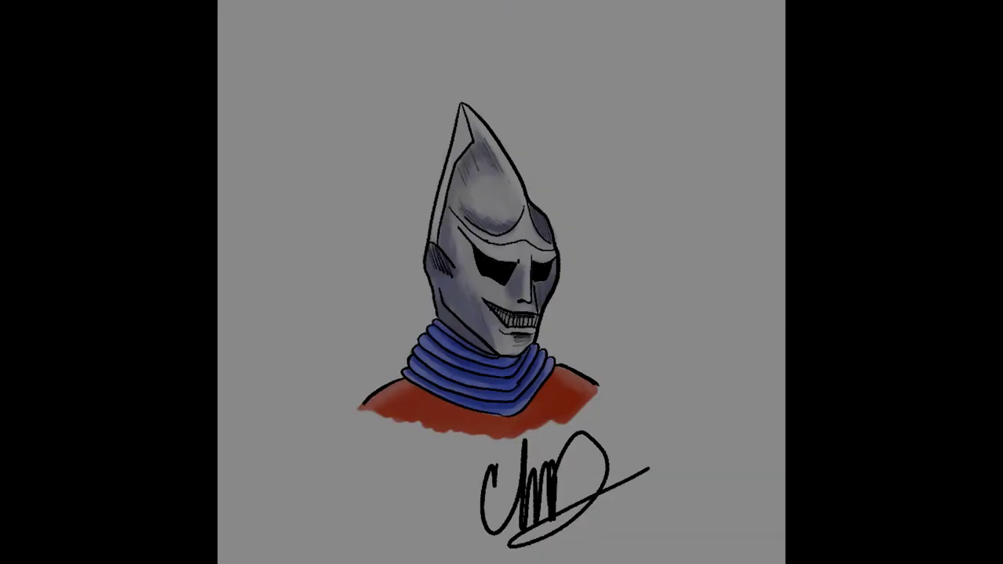